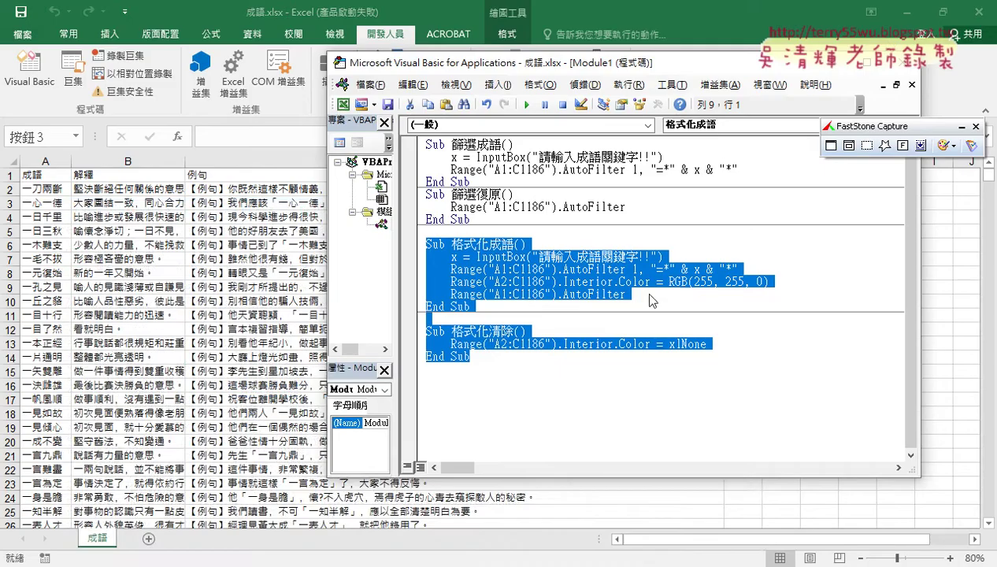
Bring the Excel workbook 成語.xlsx forward and select a cell on the idiom sheet.
{"action": "left_click", "coordinate": [621, 344]}
{"action": "left_click", "coordinate": [234, 356]}
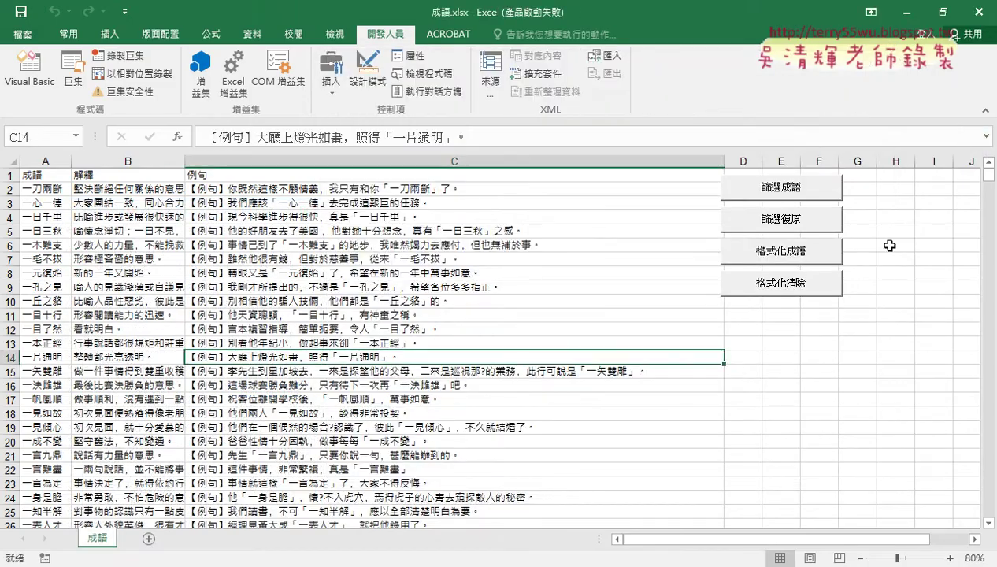
Run the 篩選成語 macro with keyword 虎 to show the 14 matching idioms.
{"action": "left_click", "coordinate": [781, 187]}
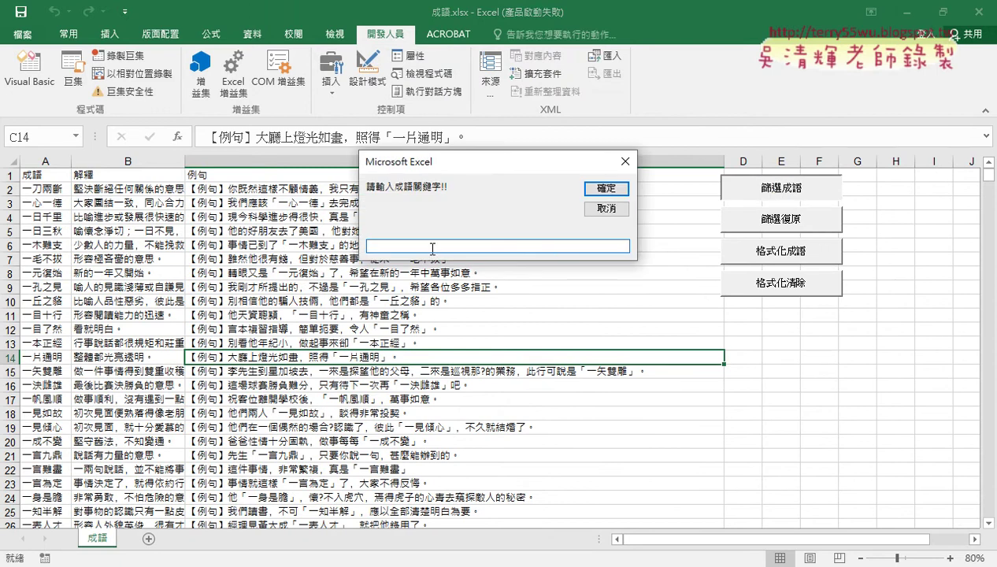
{"action": "type", "text": "虎"}
{"action": "left_click", "coordinate": [607, 189]}
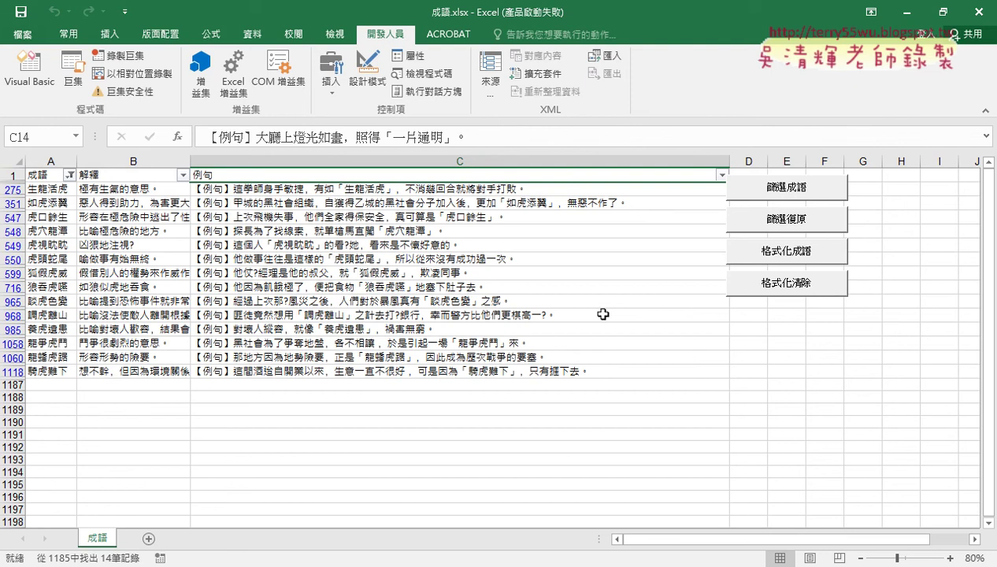
Run 篩選復原 to restore all 1185 idioms, checking the list ends at row 1186.
{"action": "left_click", "coordinate": [764, 222]}
{"action": "left_click", "coordinate": [36, 205]}
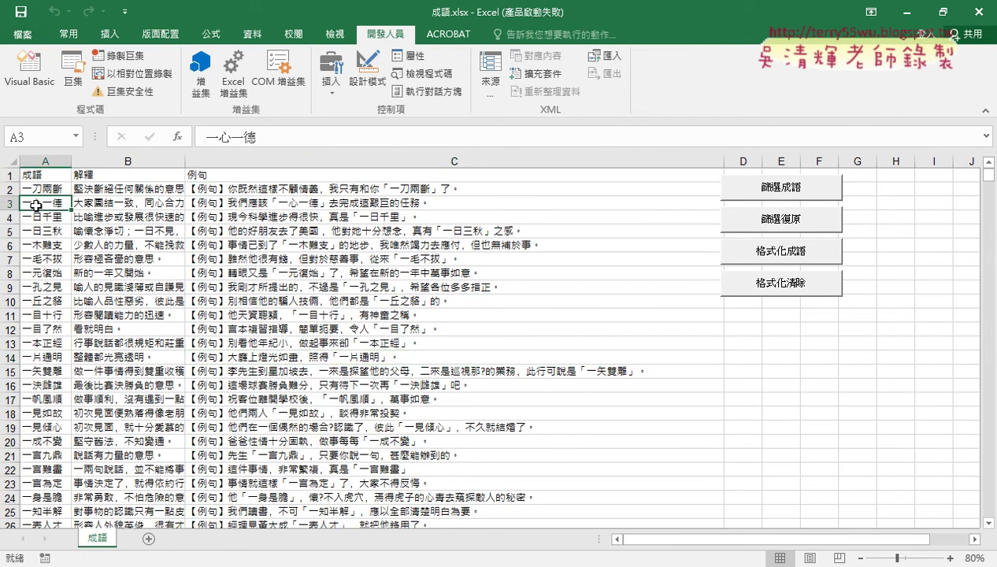
{"action": "key", "text": "ctrl+Down"}
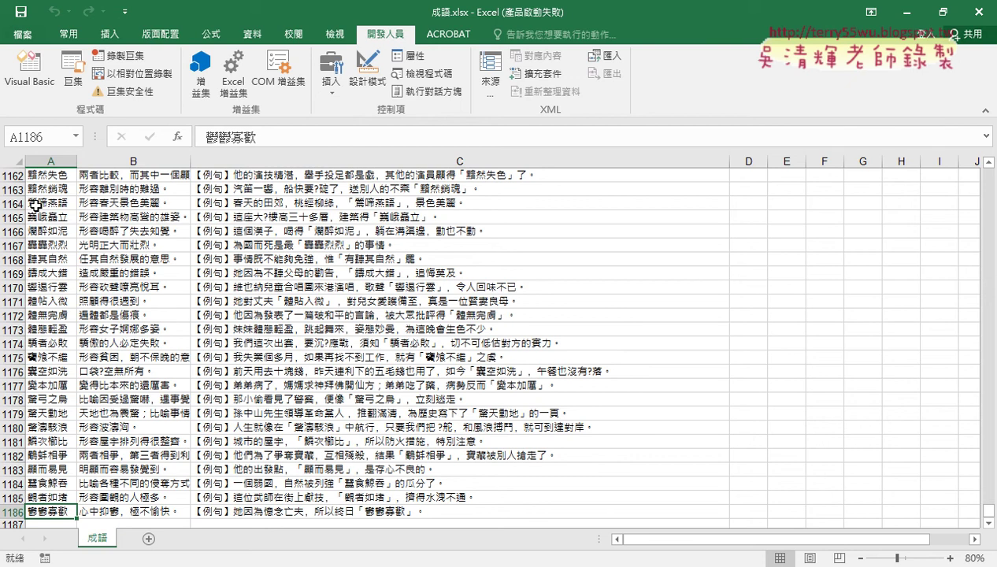
{"action": "key", "text": "ctrl+Home"}
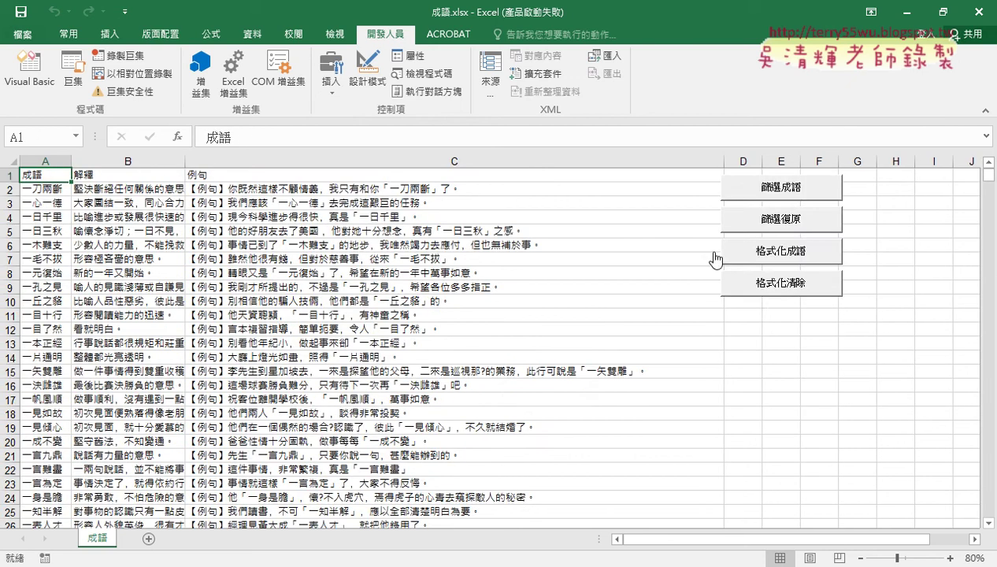
{"action": "left_click", "coordinate": [788, 189]}
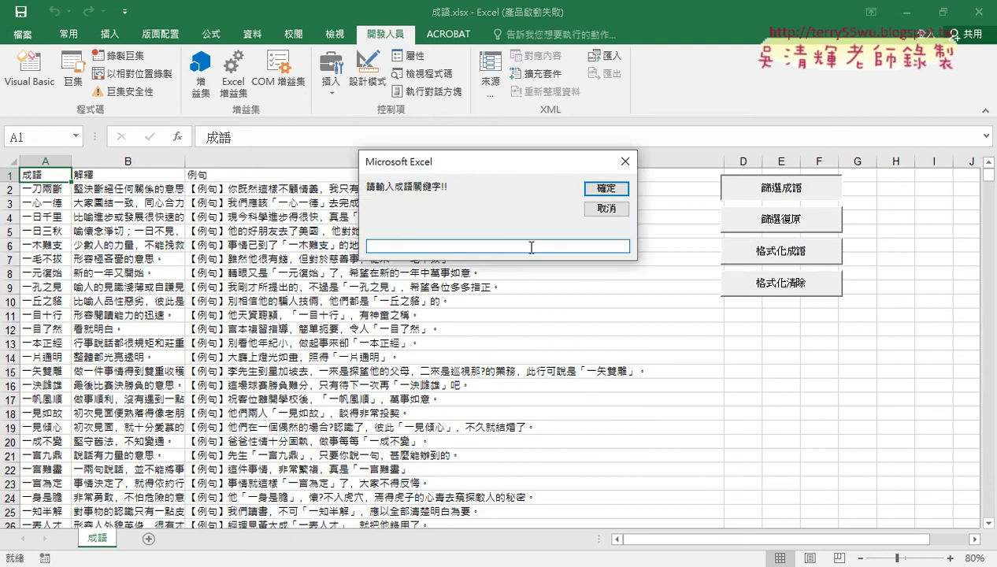
{"action": "type", "text": "ㄌㄨㄥ"}
{"action": "type", "text": "龍"}
{"action": "key", "text": "Return"}
{"action": "left_click", "coordinate": [597, 188]}
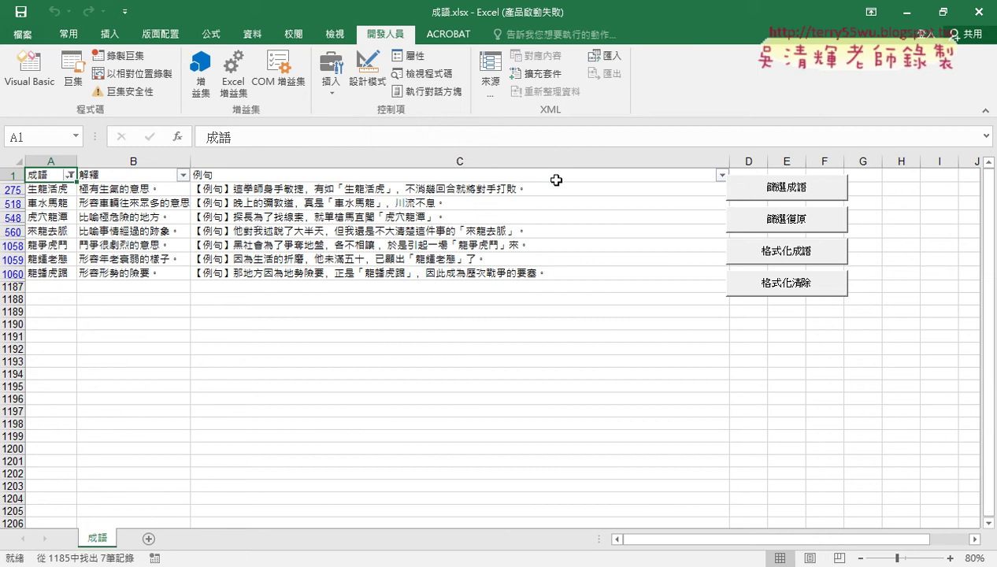
{"action": "left_click", "coordinate": [760, 221]}
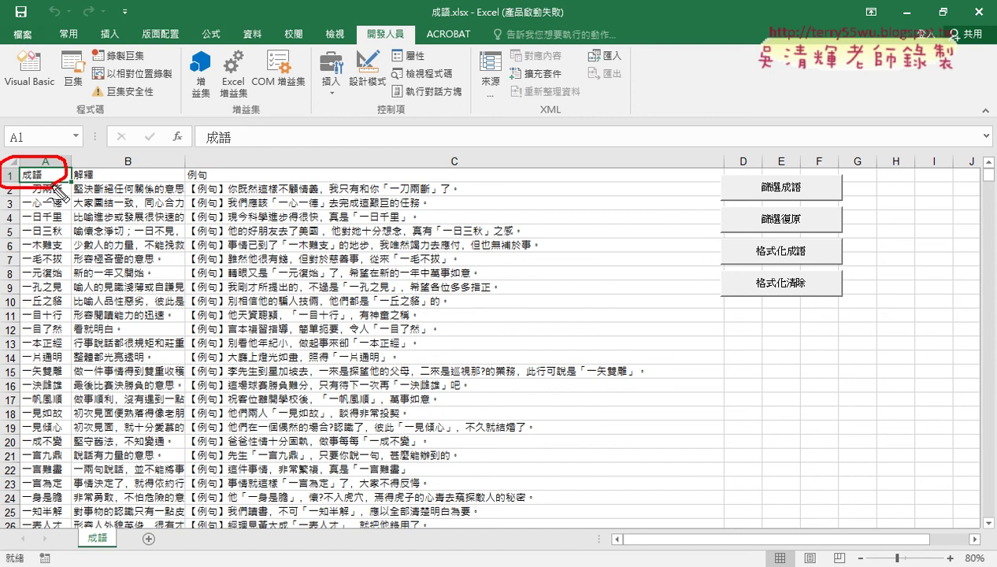
{"action": "left_click_drag", "start_coordinate": [815, 195], "coordinate": [741, 195]}
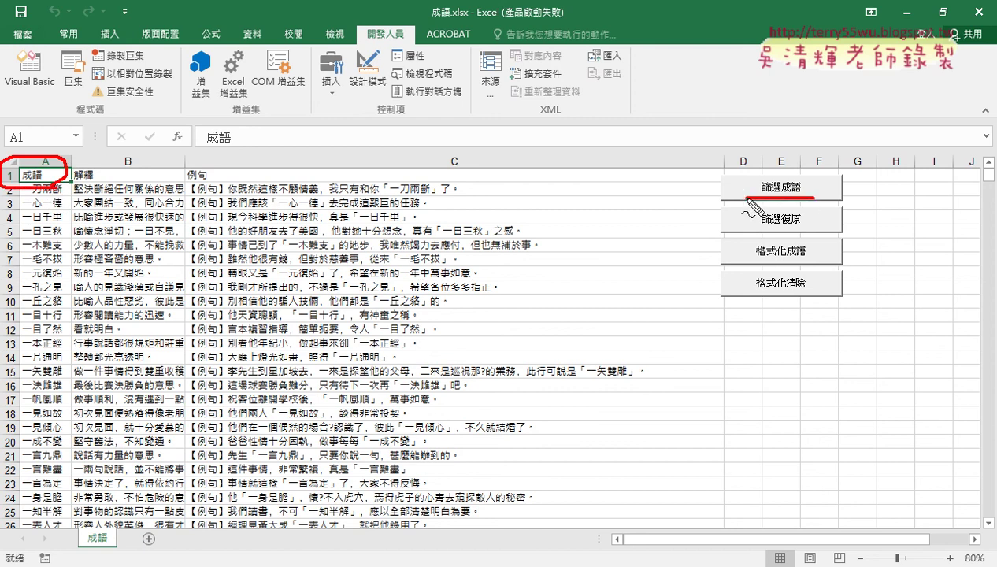
{"action": "left_click_drag", "start_coordinate": [112, 183], "coordinate": [73, 183]}
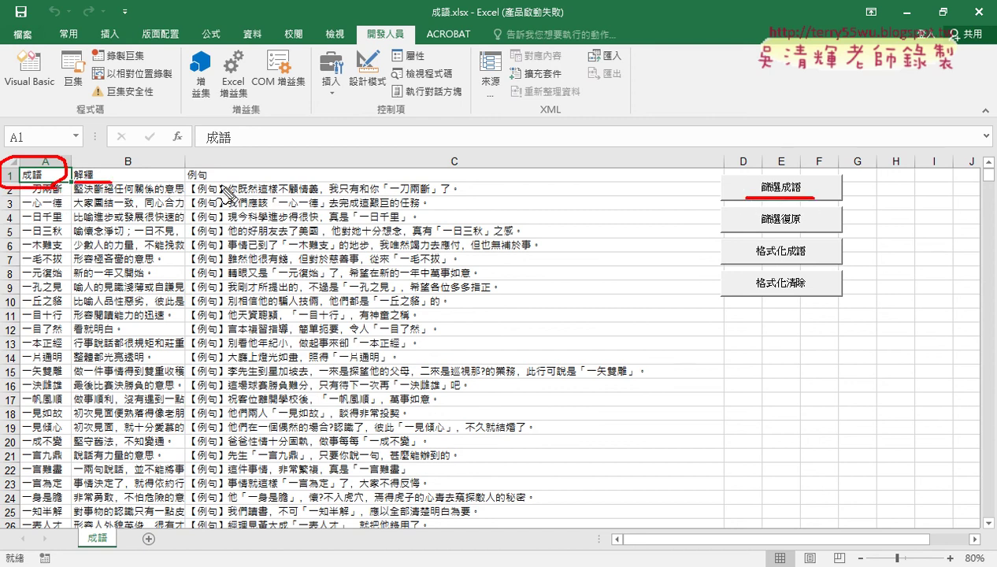
{"action": "left_click_drag", "start_coordinate": [250, 182], "coordinate": [191, 182]}
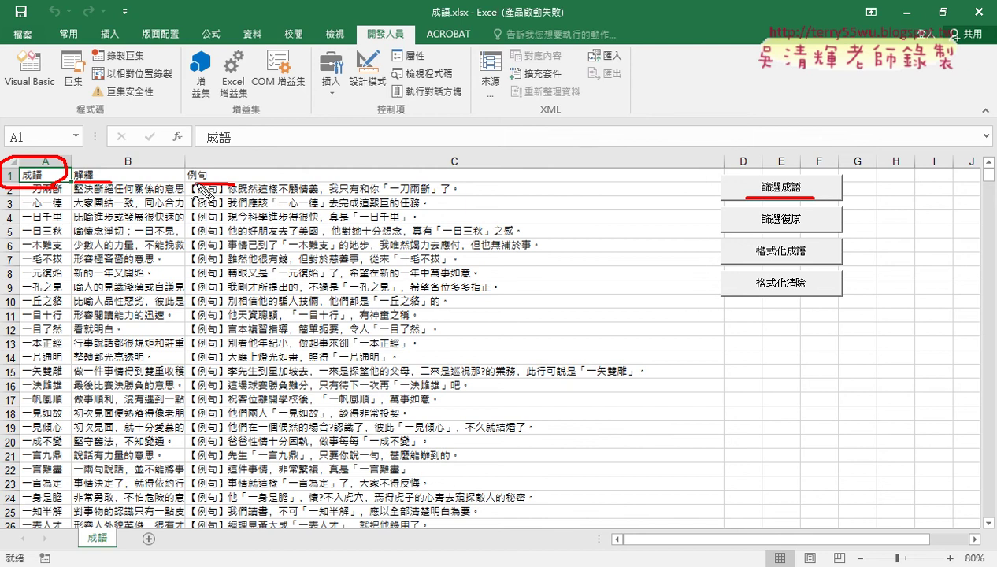
{"action": "key", "text": "Escape"}
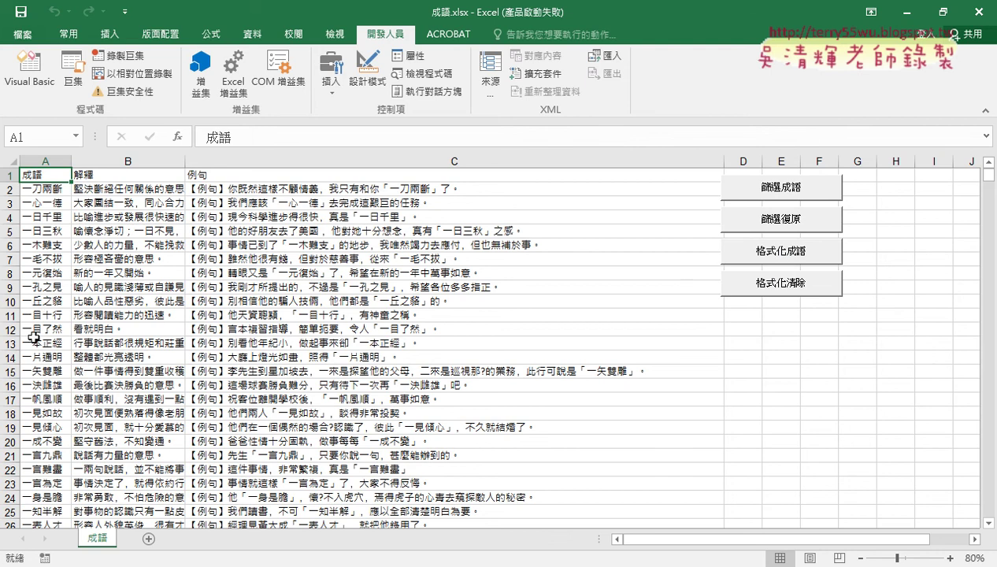
Run the 格式化成語 macro with keyword 虎 to highlight matching idioms in yellow.
{"action": "left_click", "coordinate": [776, 252]}
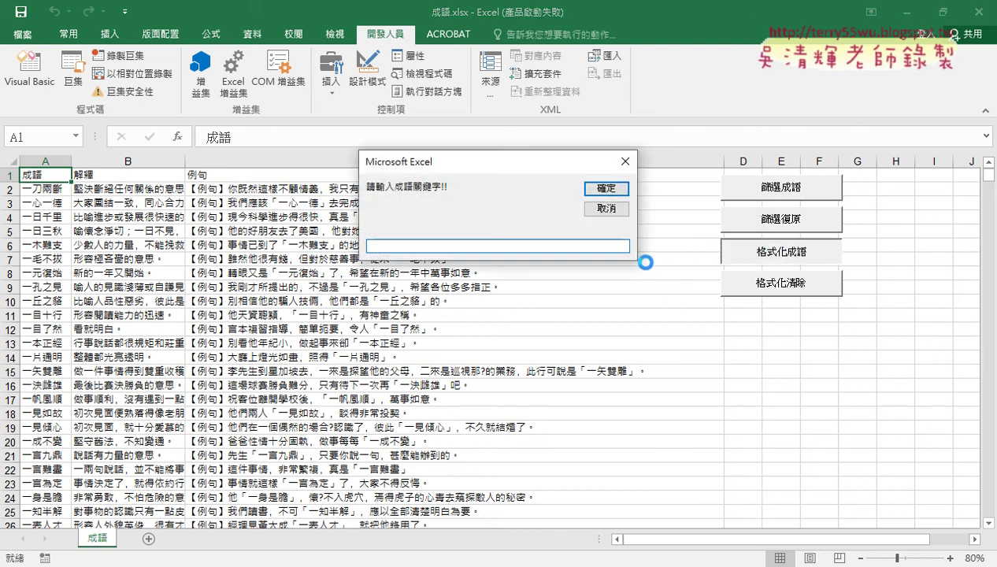
{"action": "type", "text": "ㄏㄨ3"}
{"action": "left_click", "coordinate": [603, 189]}
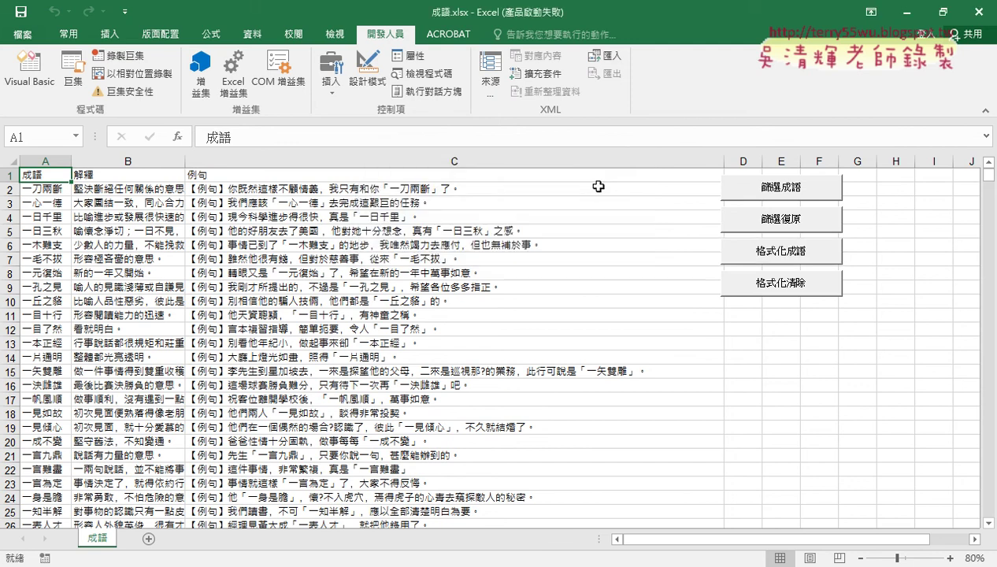
Scroll through the list to check highlighted rows such as 599, 716, 965 and 968.
{"action": "scroll", "coordinate": [411, 384], "scroll_direction": "down", "scroll_amount": 3}
{"action": "scroll", "coordinate": [410, 384], "scroll_direction": "down", "scroll_amount": 6}
{"action": "scroll", "coordinate": [411, 383], "scroll_direction": "down", "scroll_amount": 6}
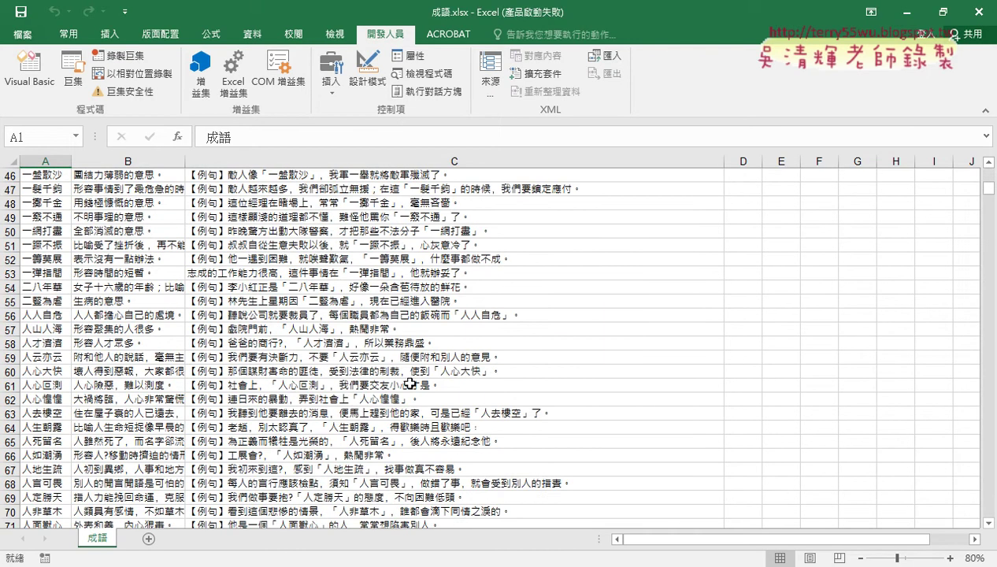
{"action": "scroll", "coordinate": [410, 384], "scroll_direction": "down", "scroll_amount": 8}
{"action": "scroll", "coordinate": [410, 383], "scroll_direction": "down", "scroll_amount": 7}
{"action": "scroll", "coordinate": [410, 383], "scroll_direction": "down", "scroll_amount": 7}
{"action": "scroll", "coordinate": [411, 383], "scroll_direction": "down", "scroll_amount": 6}
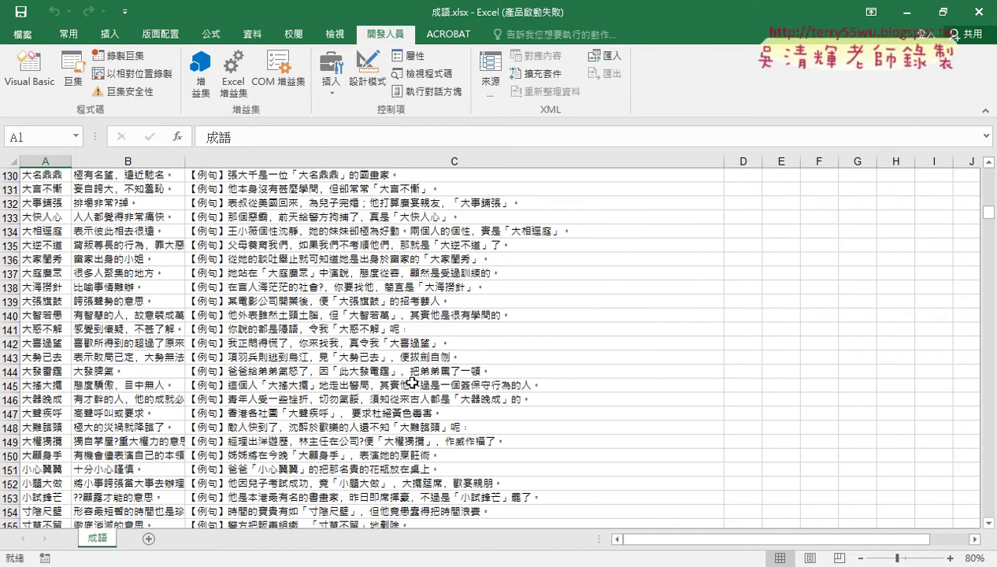
{"action": "scroll", "coordinate": [411, 384], "scroll_direction": "down", "scroll_amount": 9}
{"action": "scroll", "coordinate": [410, 384], "scroll_direction": "down", "scroll_amount": 8}
{"action": "scroll", "coordinate": [411, 383], "scroll_direction": "down", "scroll_amount": 8}
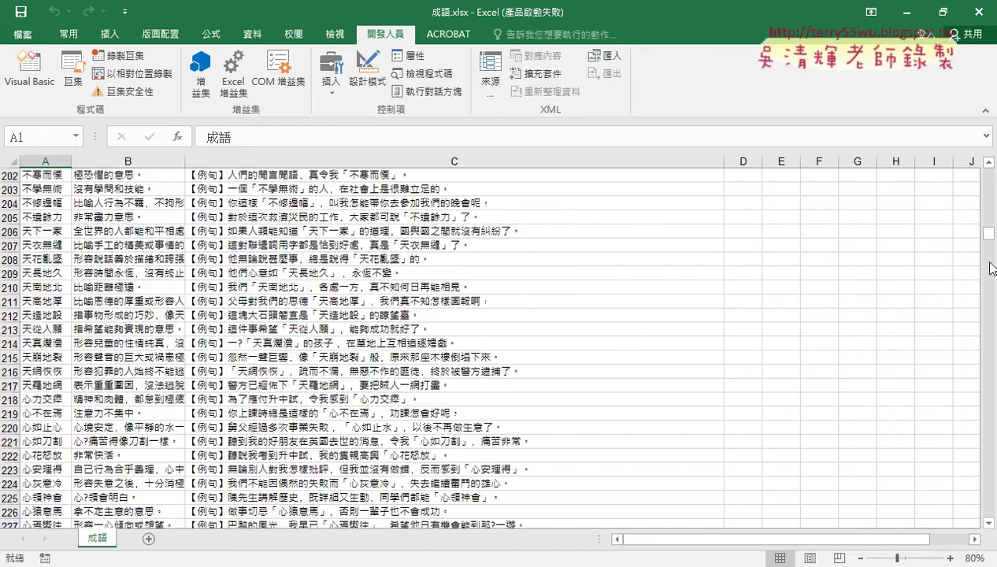
{"action": "left_click_drag", "start_coordinate": [989, 234], "coordinate": [991, 345]}
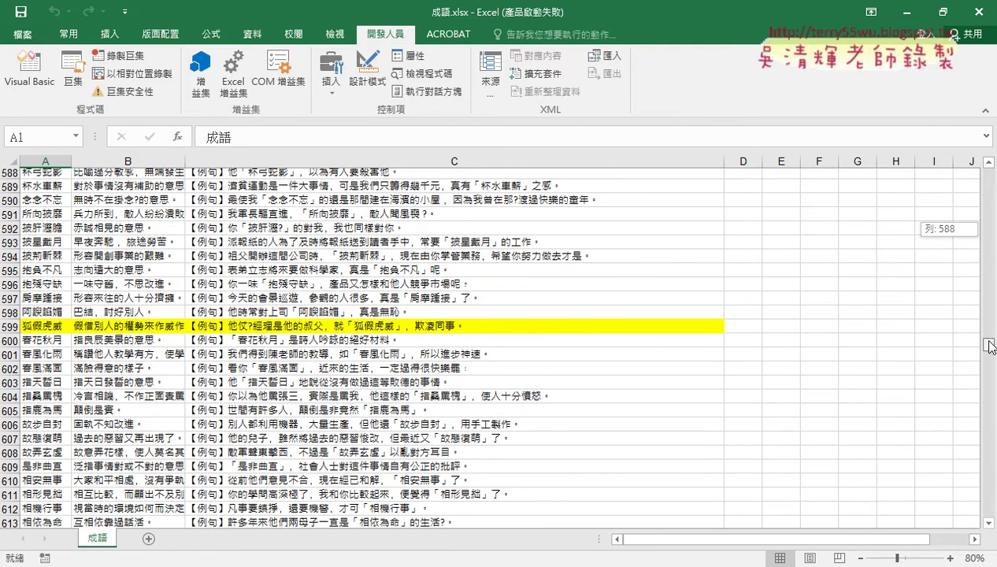
{"action": "left_click_drag", "start_coordinate": [991, 345], "coordinate": [989, 381]}
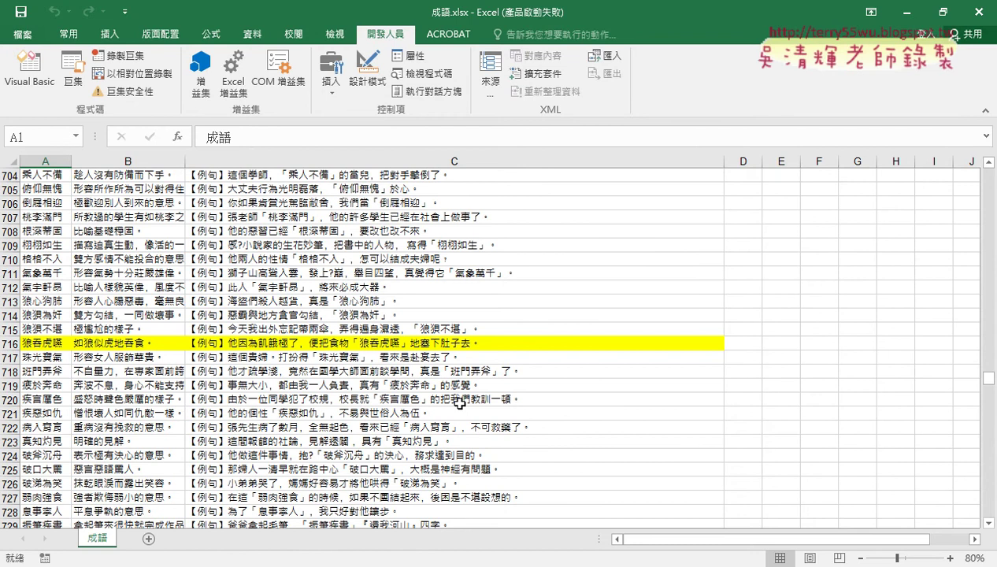
{"action": "scroll", "coordinate": [459, 401], "scroll_direction": "down", "scroll_amount": 3}
{"action": "mouse_move", "coordinate": [982, 384]}
{"action": "left_mouse_down"}
{"action": "mouse_move", "coordinate": [992, 395]}
{"action": "mouse_move", "coordinate": [986, 463]}
{"action": "left_mouse_up"}
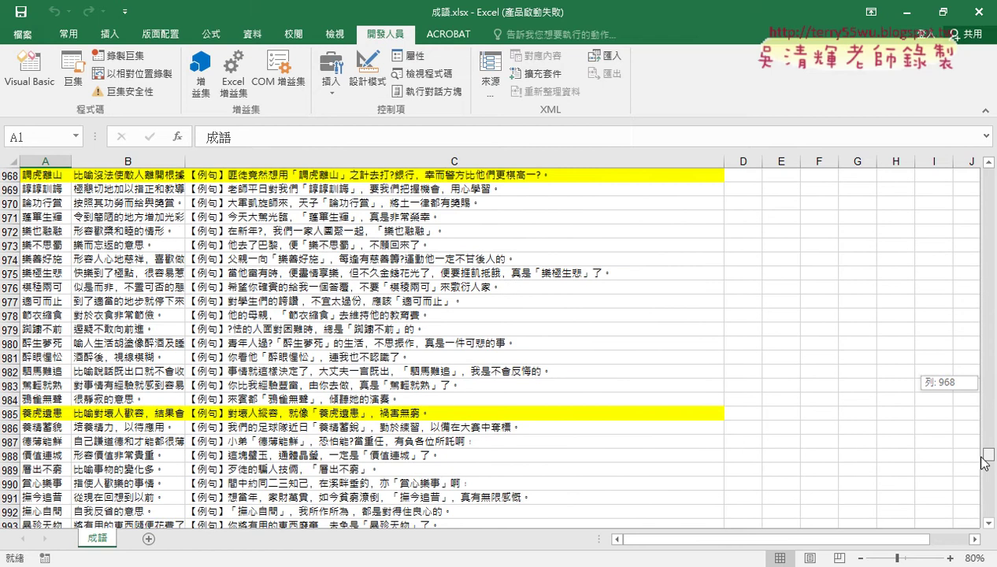
{"action": "scroll", "coordinate": [555, 370], "scroll_direction": "up", "scroll_amount": 1}
{"action": "scroll", "coordinate": [554, 370], "scroll_direction": "up", "scroll_amount": 2}
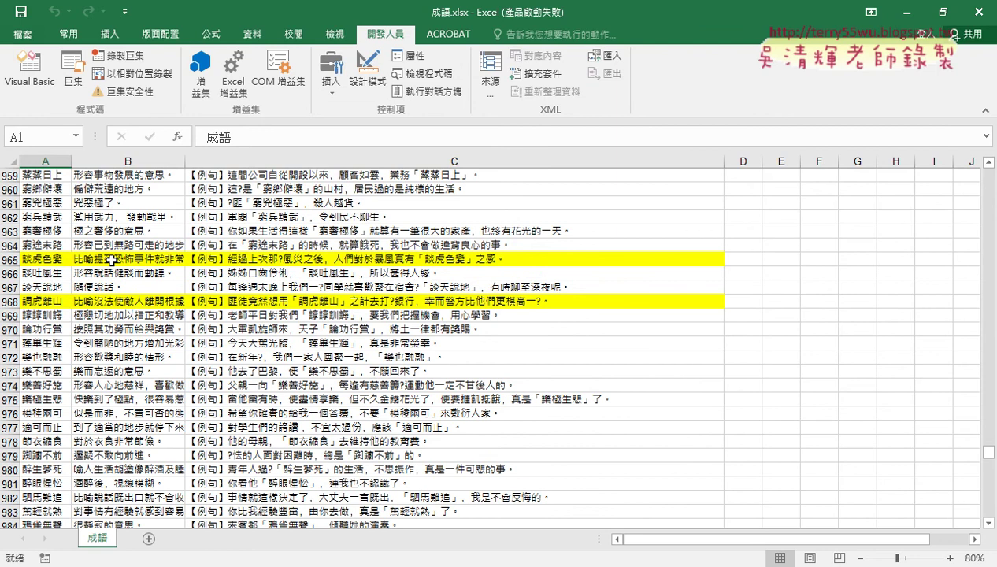
{"action": "mouse_move", "coordinate": [989, 451]}
{"action": "left_mouse_down"}
{"action": "mouse_move", "coordinate": [990, 483]}
{"action": "mouse_move", "coordinate": [990, 172]}
{"action": "left_mouse_up"}
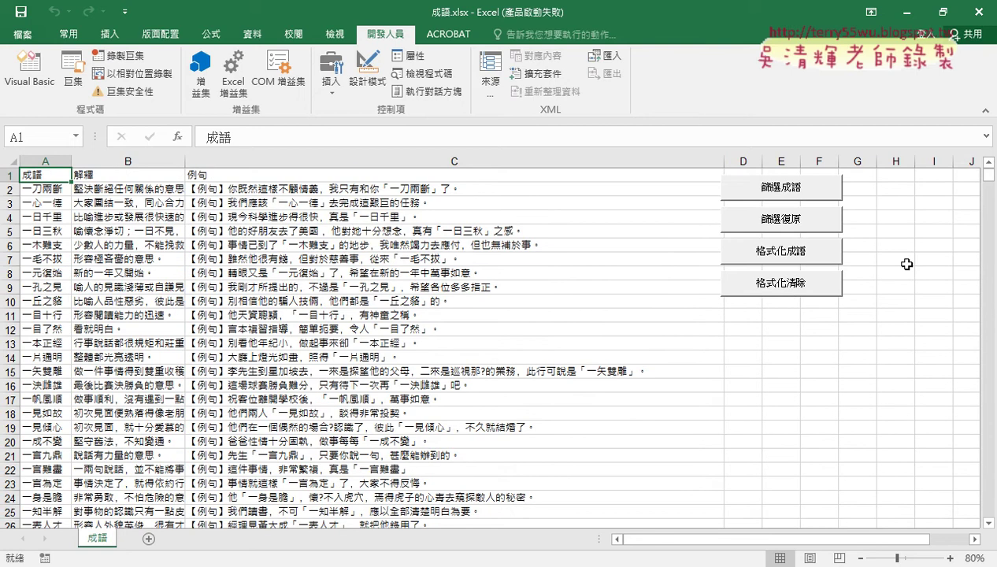
Run the 格式化清除 macro to remove the yellow highlighting from the 虎 idioms.
{"action": "left_click", "coordinate": [763, 290]}
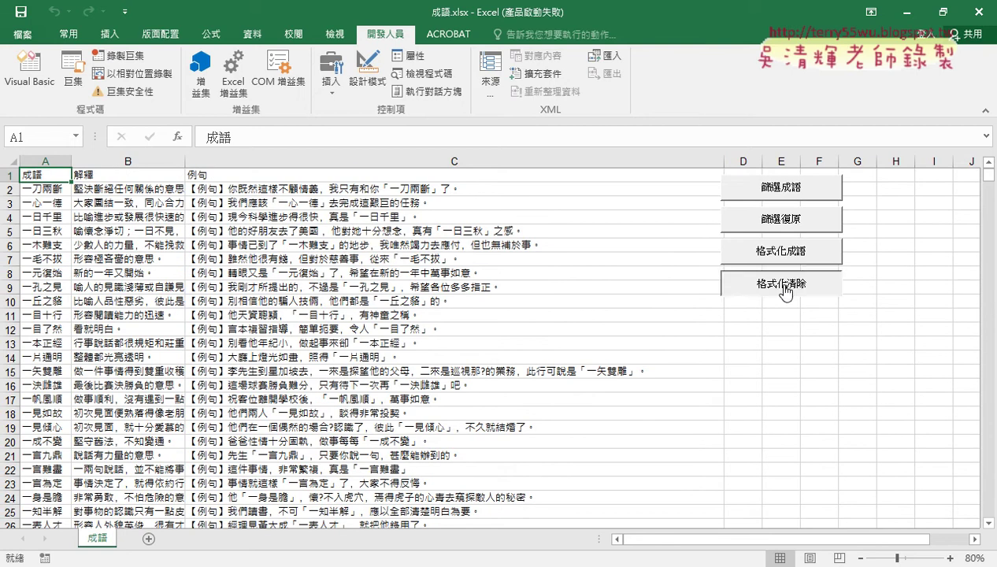
{"action": "mouse_move", "coordinate": [990, 176]}
{"action": "left_mouse_down"}
{"action": "mouse_move", "coordinate": [995, 461]}
{"action": "mouse_move", "coordinate": [990, 174]}
{"action": "left_mouse_up"}
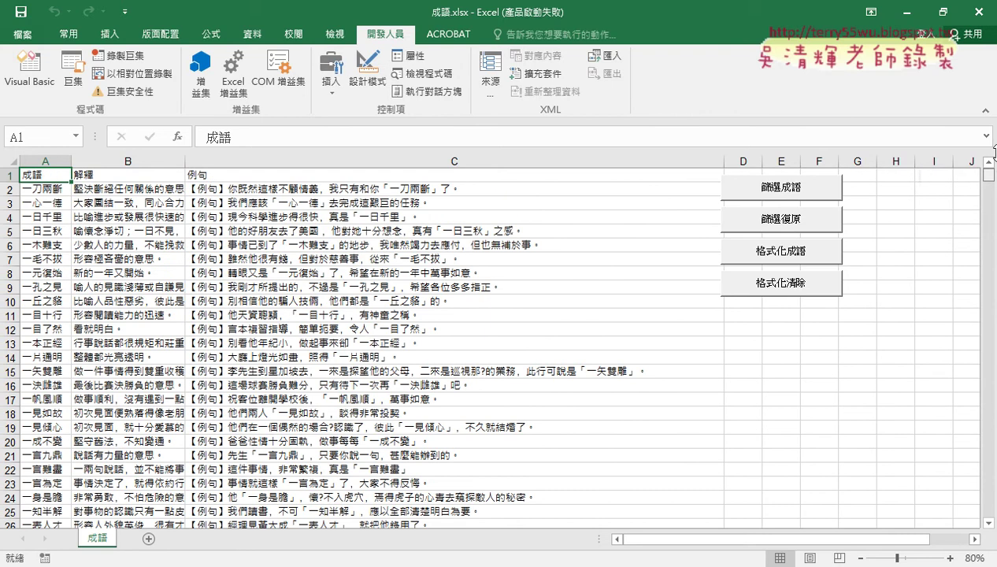